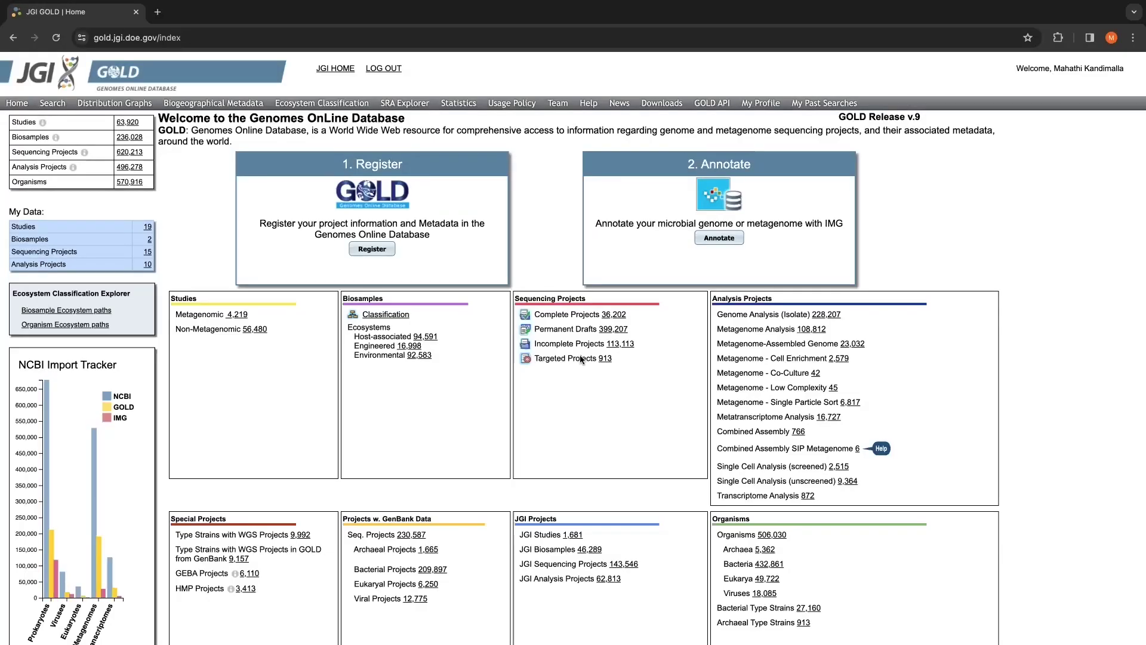
# Start registering a new sequencing project in GOLD that is not a public NCBI genome or metagenome.
pyautogui.click(387, 251)
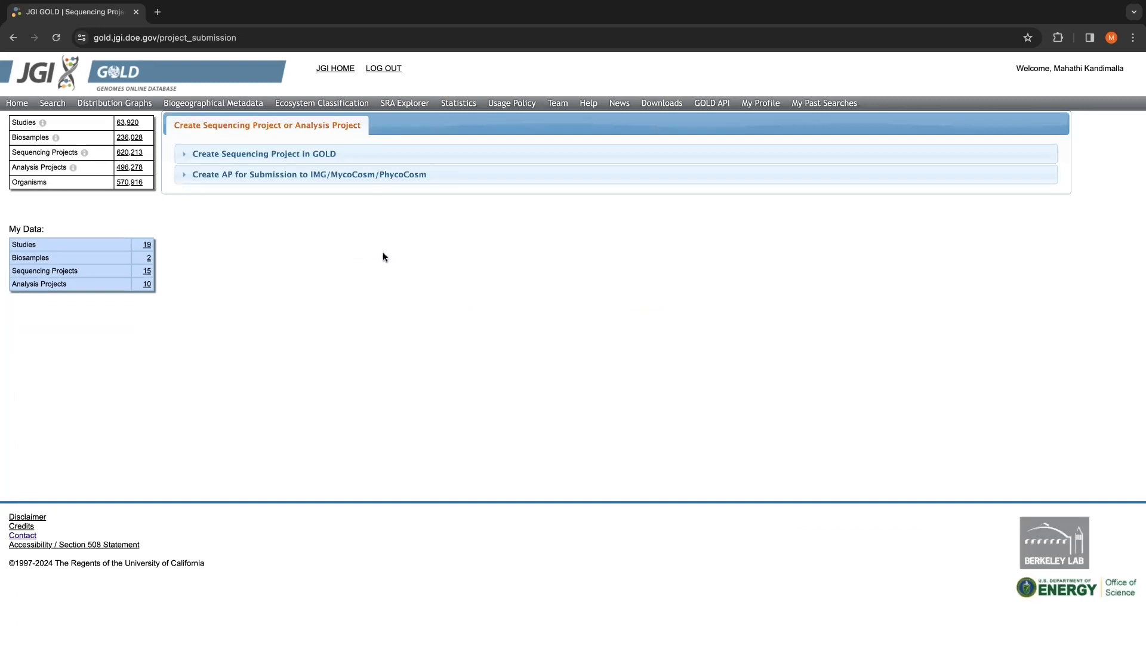
pyautogui.click(185, 155)
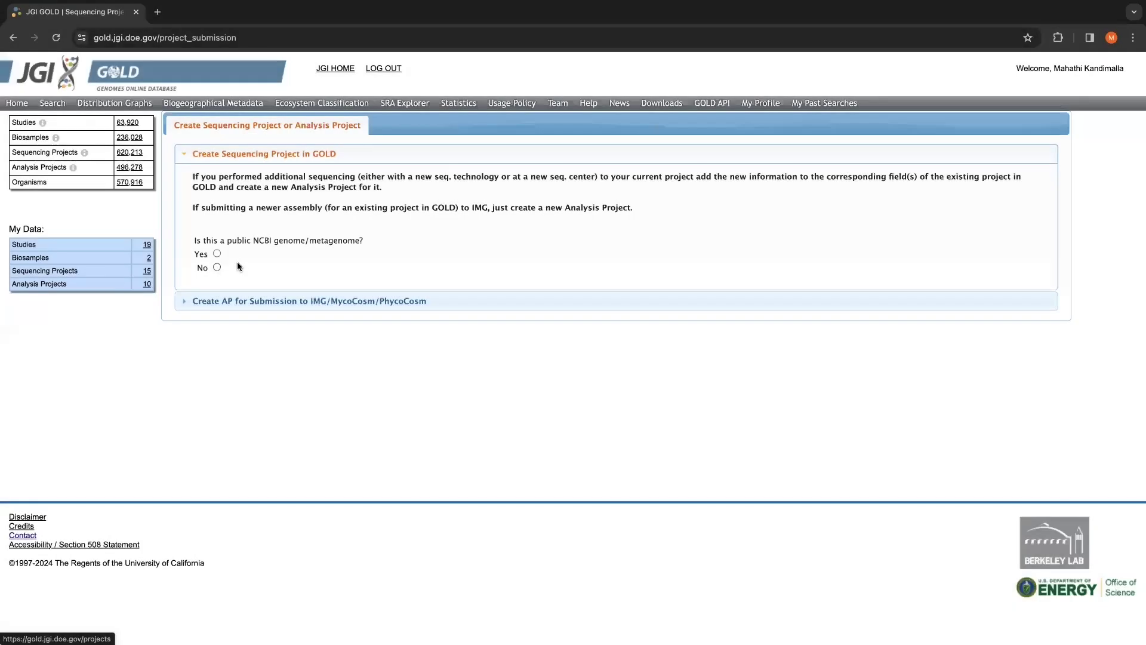
pyautogui.click(237, 263)
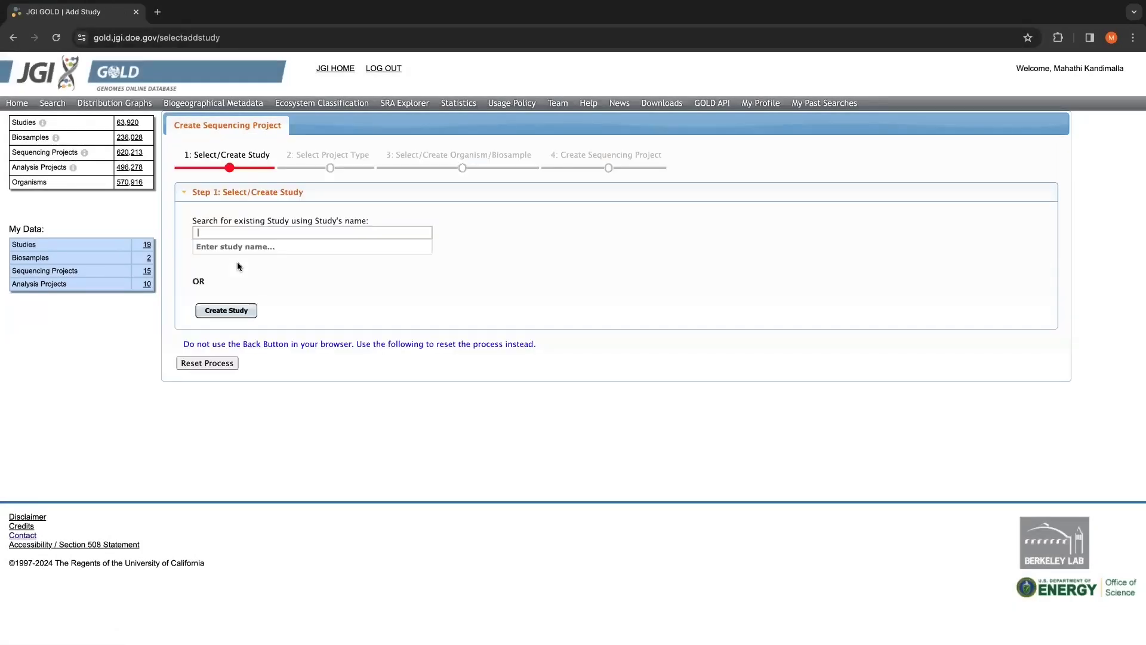
# Look up the feedback and questions contact section of the help page, and return to the study selection.
pyautogui.click(588, 112)
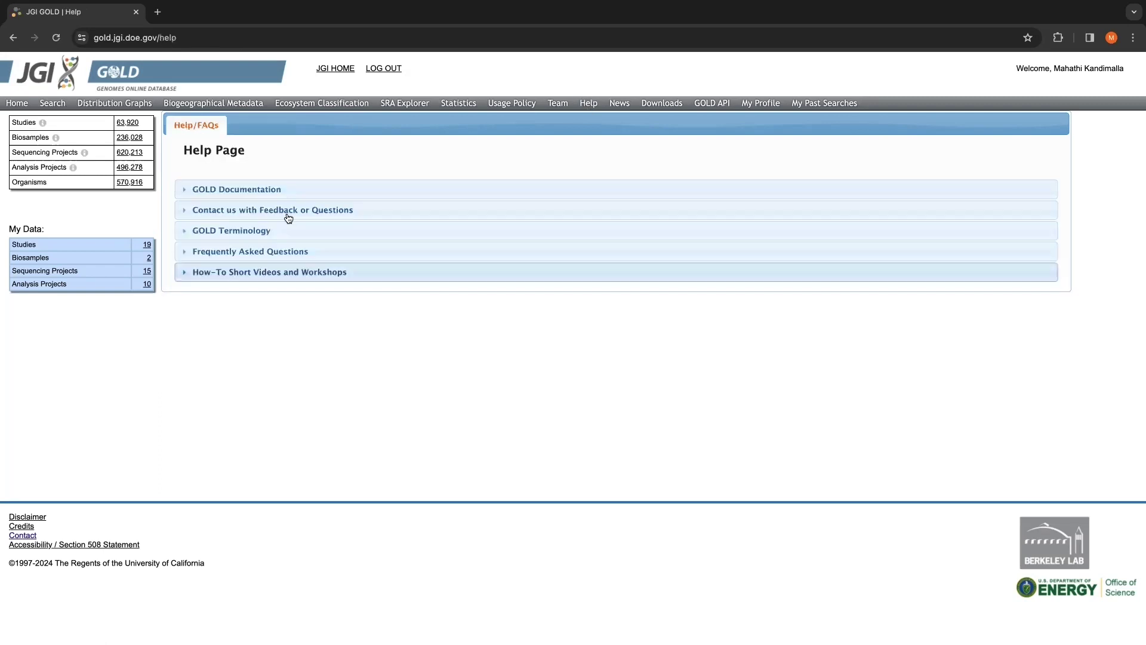
pyautogui.click(289, 214)
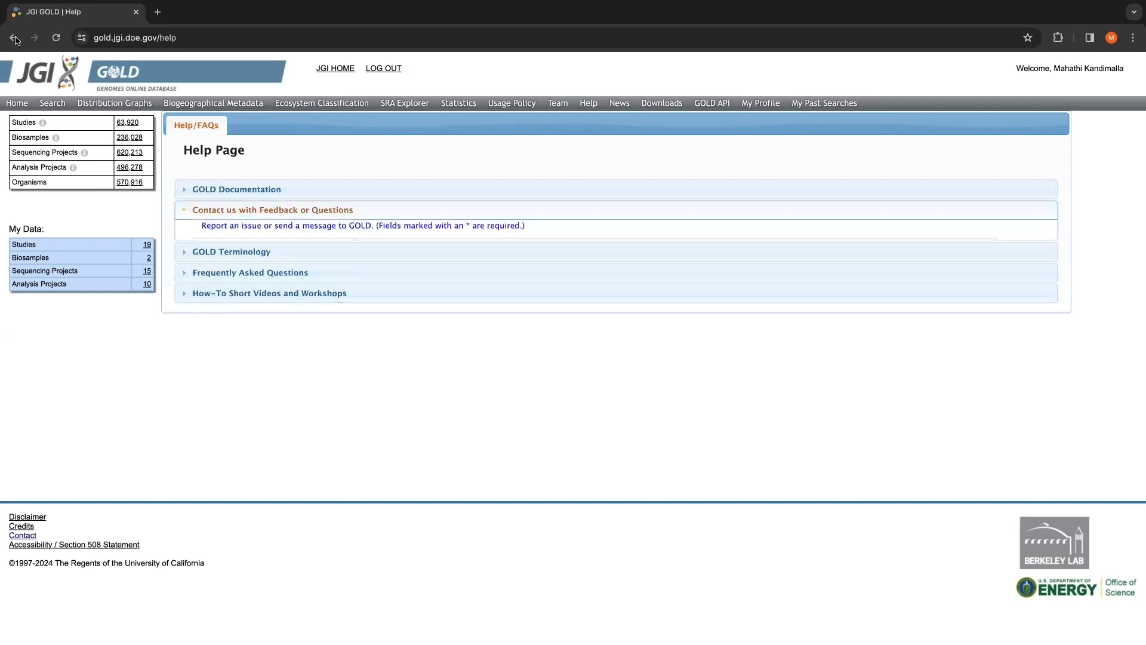
pyautogui.click(14, 38)
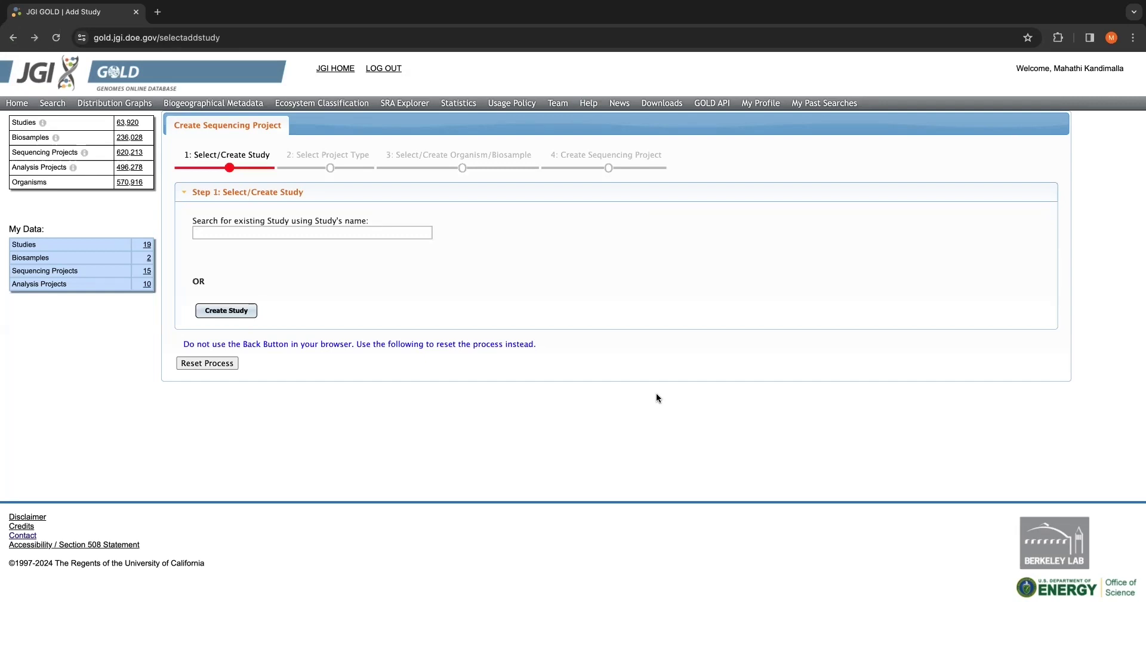
# Search for an existing Berkeley High School study, and fill in a new study named "Bacterial Isolate from Air in Berkeley High School" with a matching description.
pyautogui.click(356, 232)
pyautogui.write('bacterial isolates from berkeley high school')
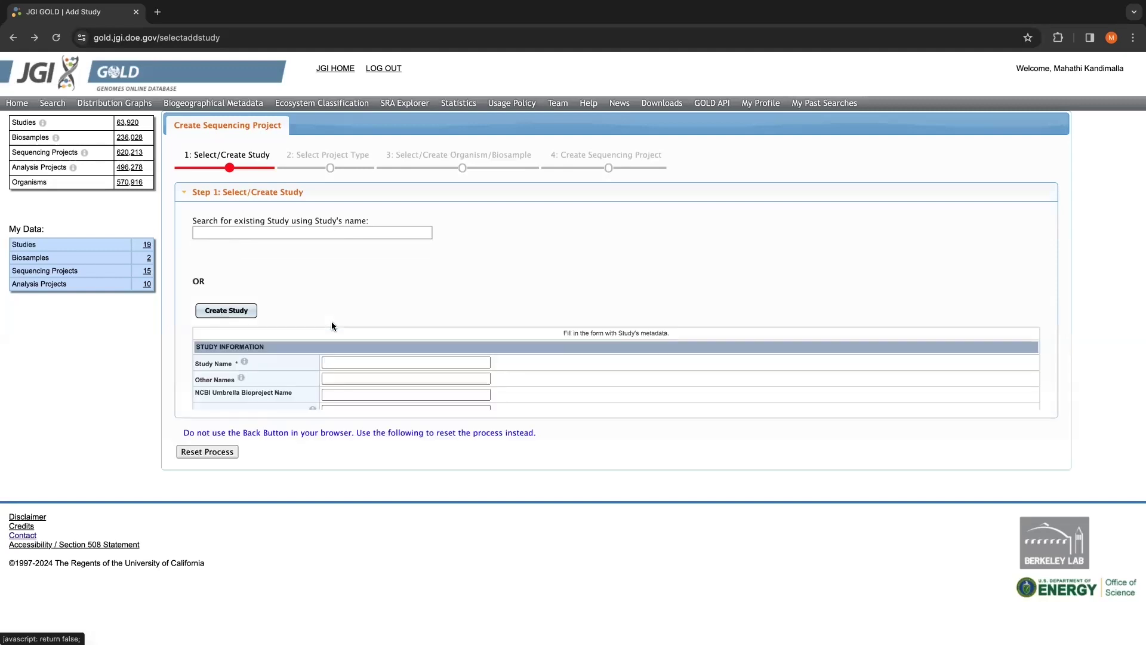
pyautogui.click(358, 363)
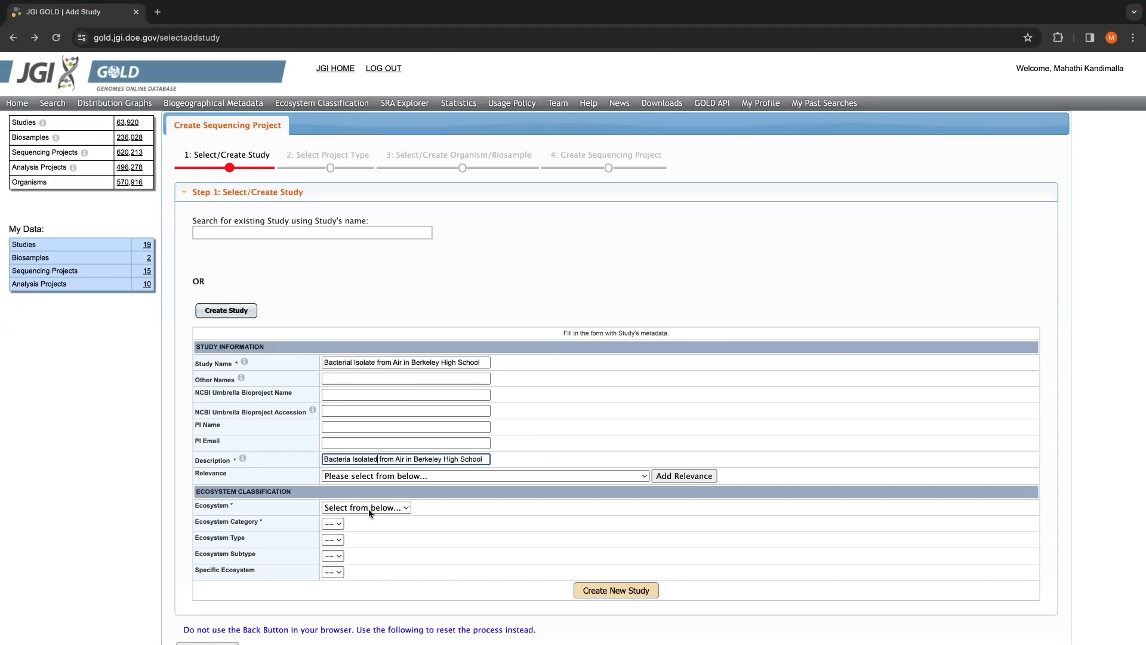
# Classify the study's ecosystem as Environmental, Air, Indoor Air, and create the new study.
pyautogui.click(367, 507)
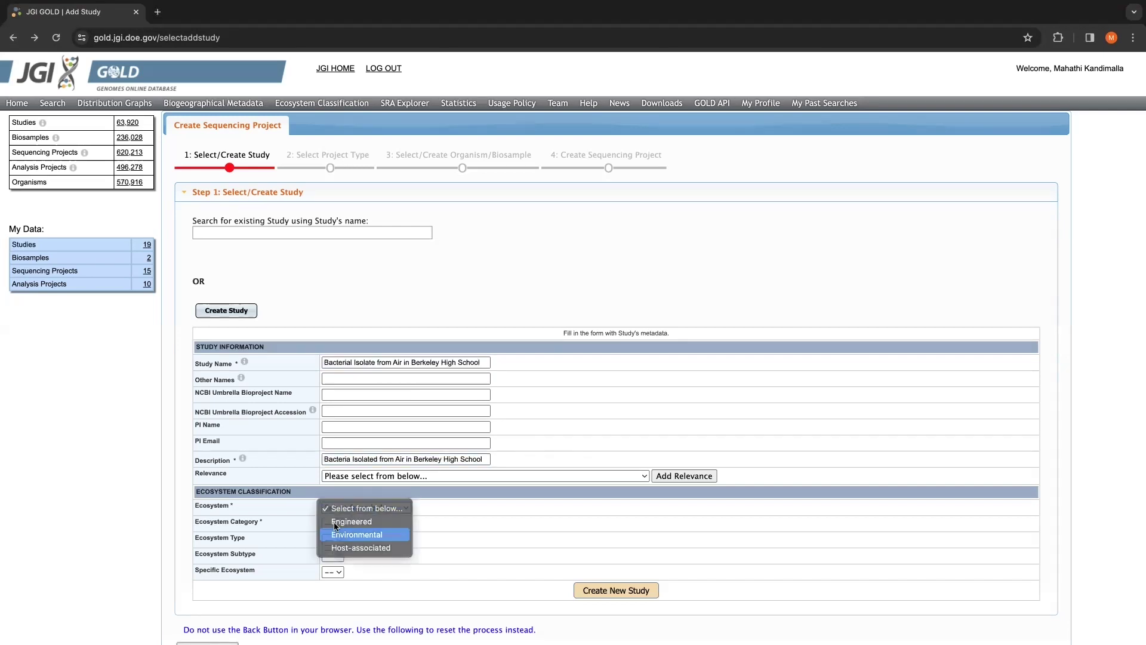
pyautogui.click(357, 534)
pyautogui.click(366, 523)
pyautogui.click(358, 535)
pyautogui.click(366, 540)
pyautogui.click(353, 552)
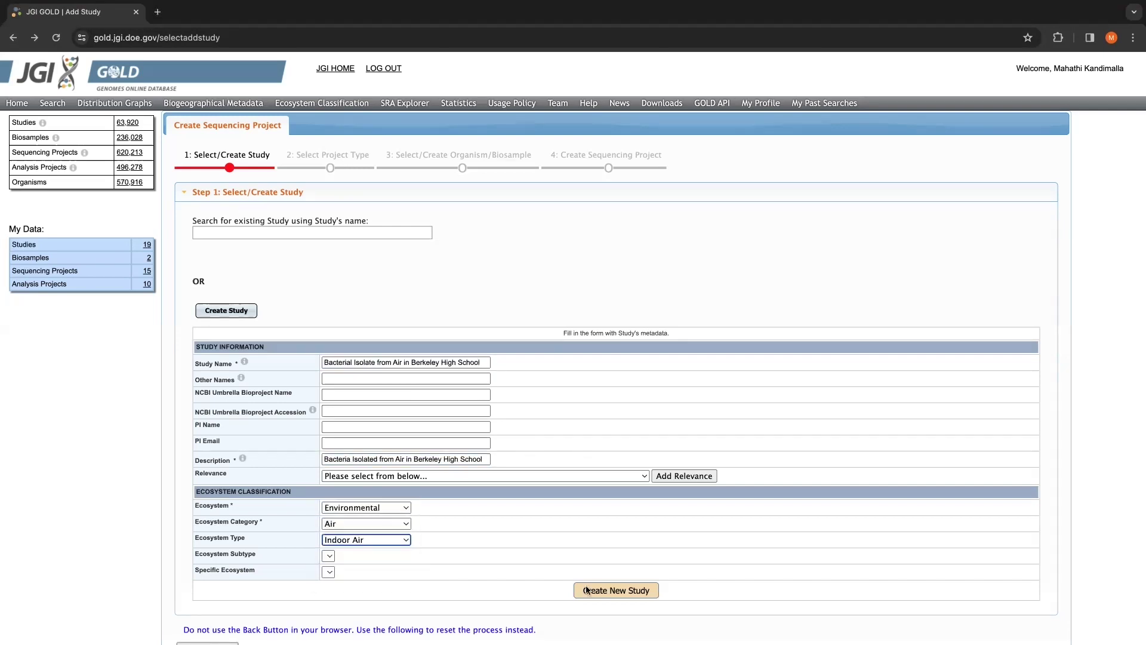
pyautogui.click(639, 595)
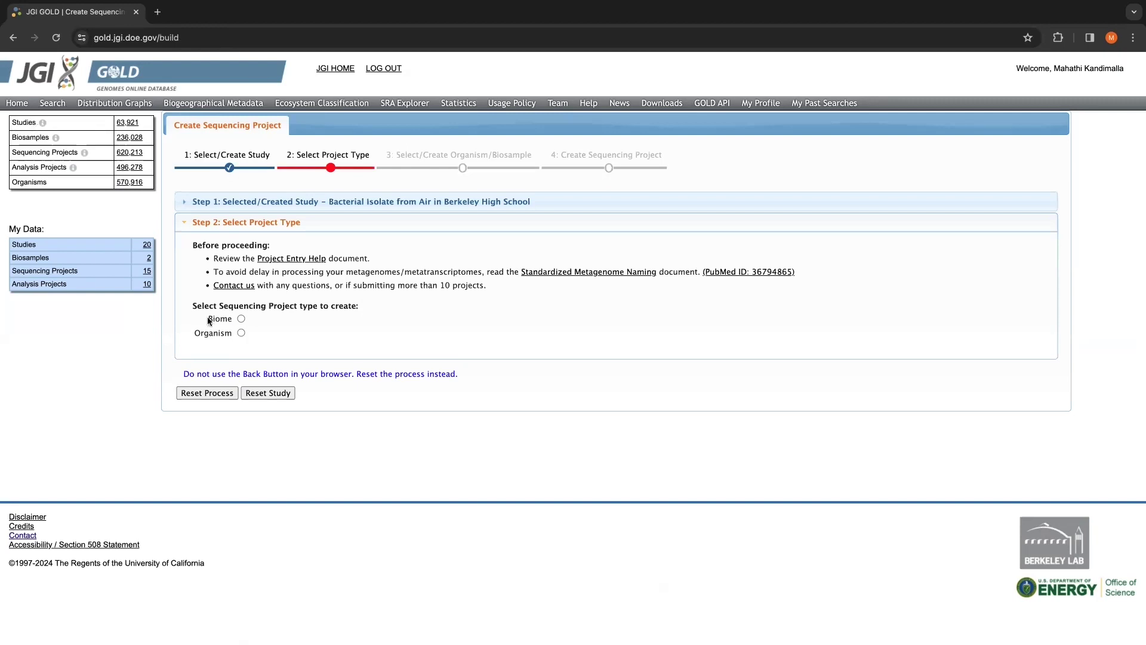
# Choose Organism as the sequencing project type and search the existing organisms for "Staphylococcus epidermidis Test01".
pyautogui.doubleClick(231, 318)
pyautogui.click(236, 333)
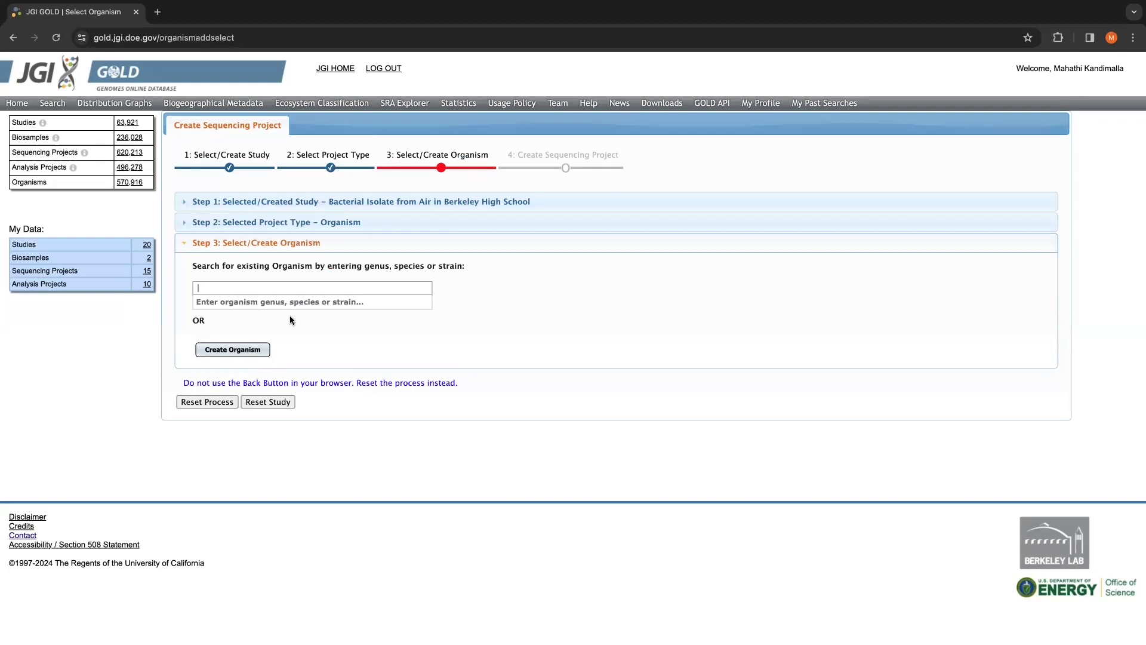
pyautogui.write('Staphylococcus epidermidis Test01')
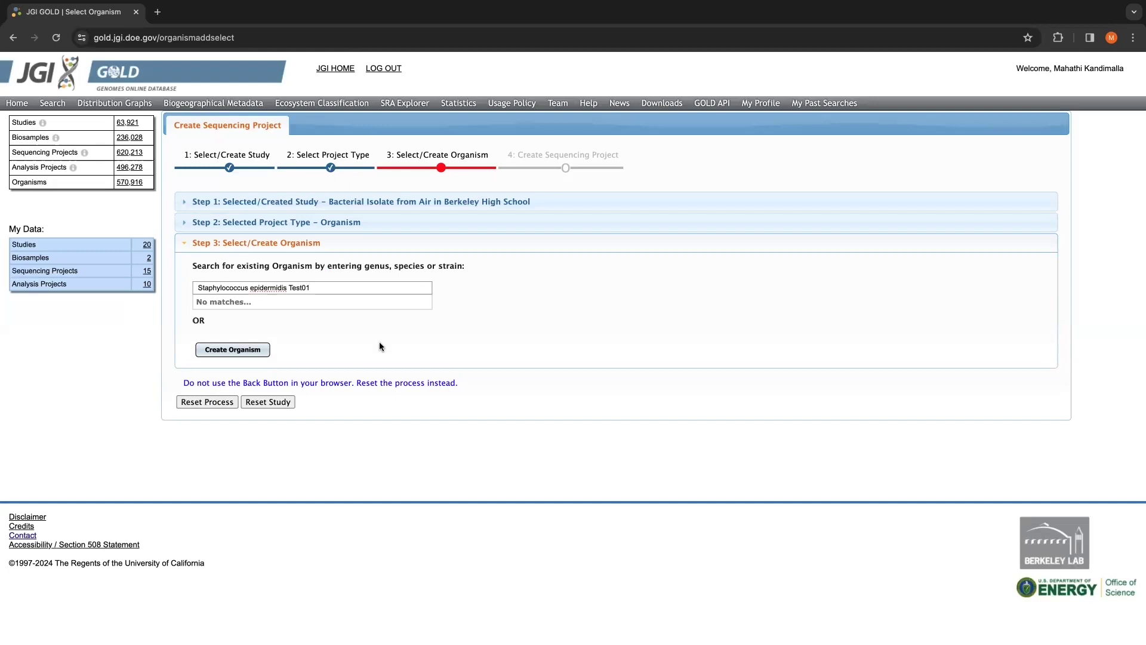
# Start a new cultured organism isolated by me/colleague, using the Standard package.
pyautogui.click(253, 356)
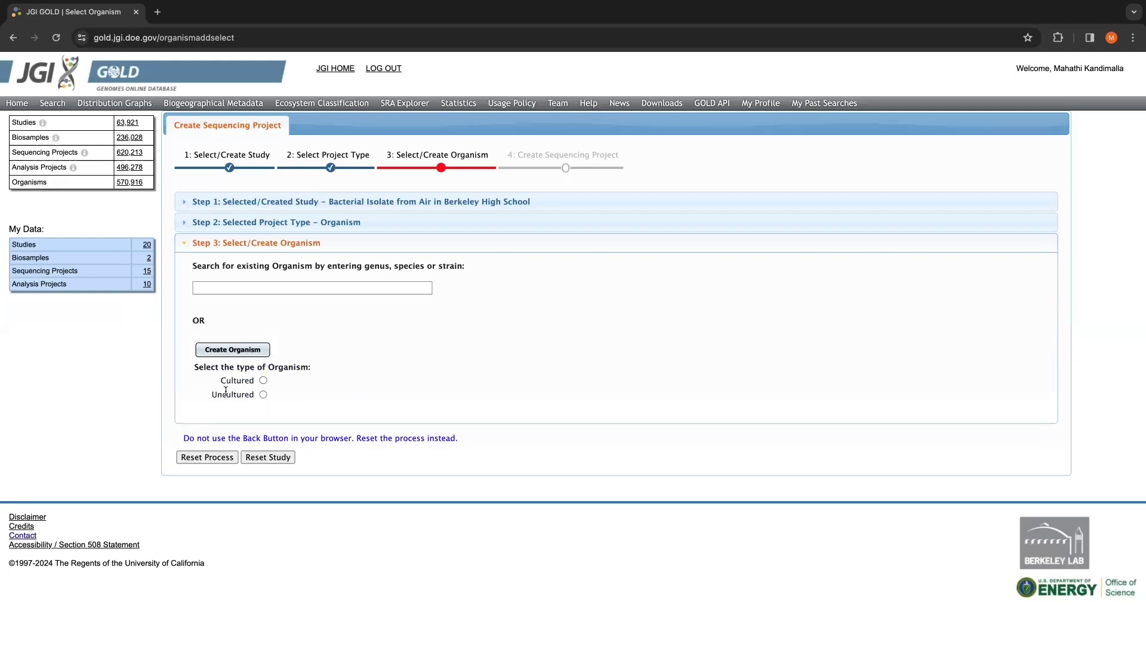
pyautogui.click(262, 381)
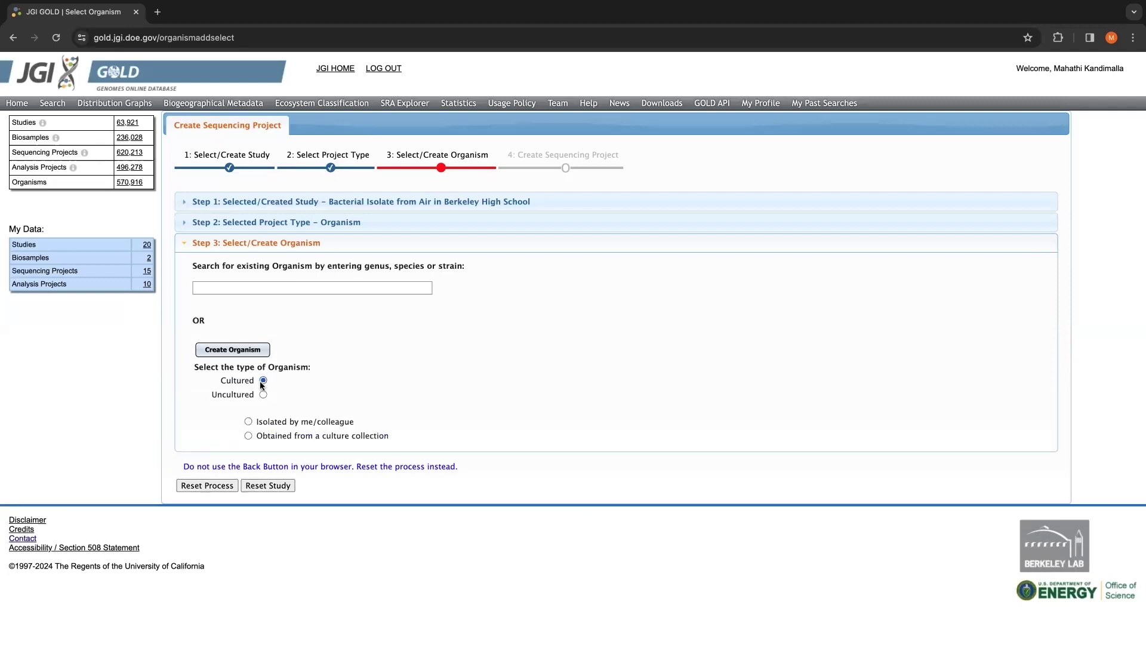
pyautogui.click(248, 420)
pyautogui.scroll(-1, 288, 528)
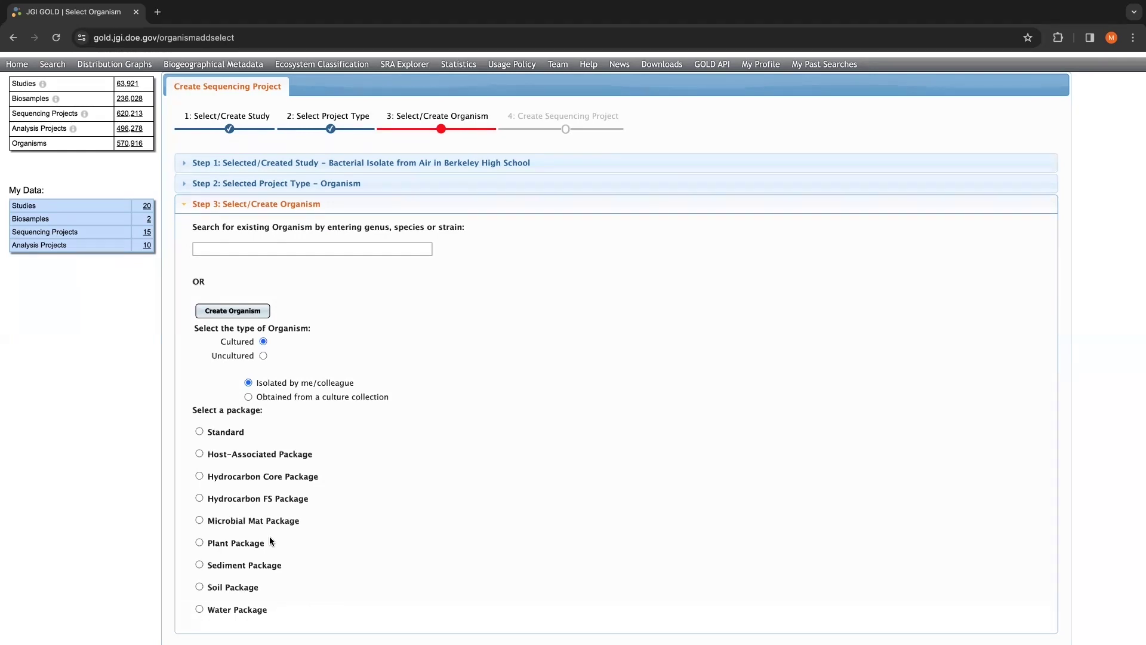
pyautogui.click(199, 432)
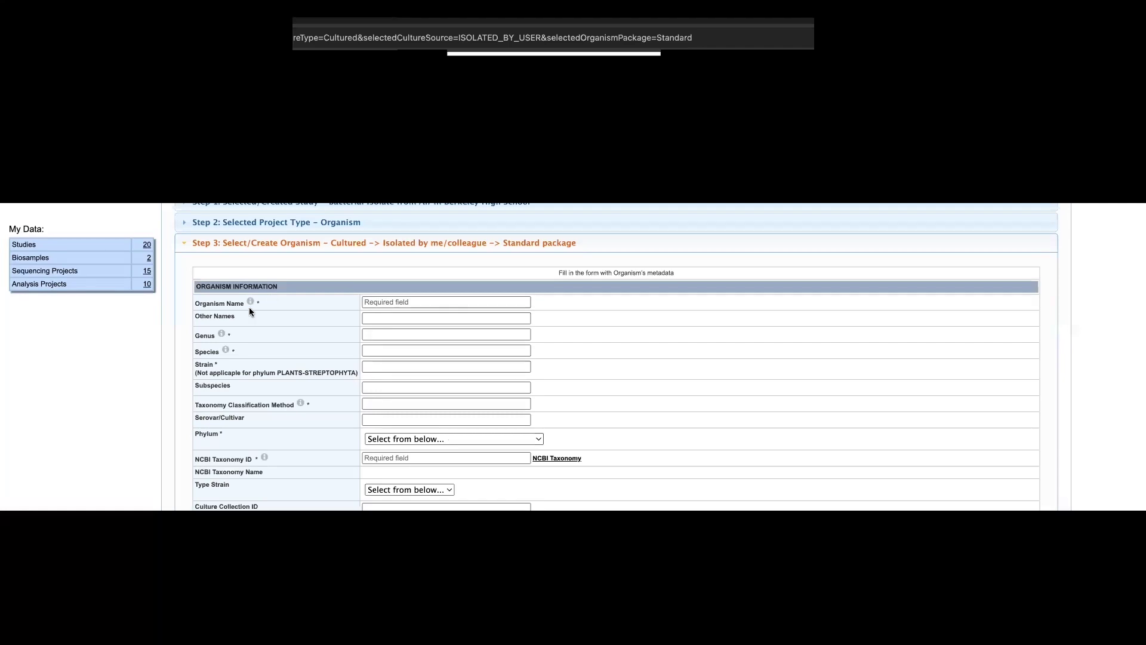
# Fill in the organism information for Staphylococcus epidermidis Test01 with phylum BACILLOTA and NCBI Taxonomy ID 1282, and set Is Test to Yes.
pyautogui.moveTo(249, 301)
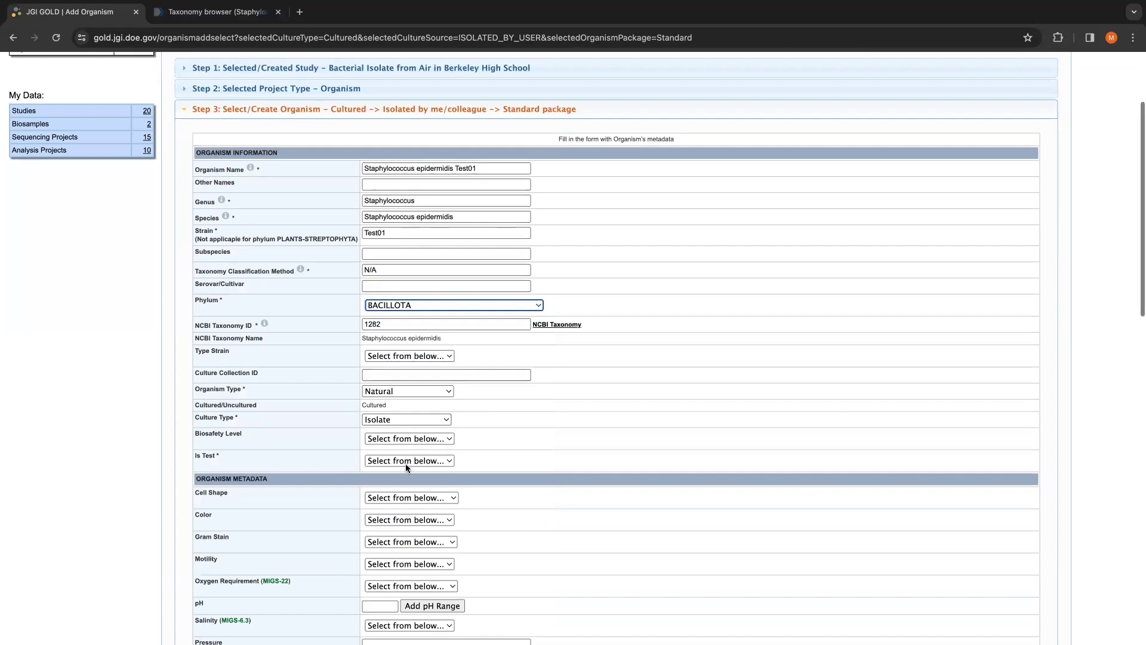
pyautogui.click(406, 463)
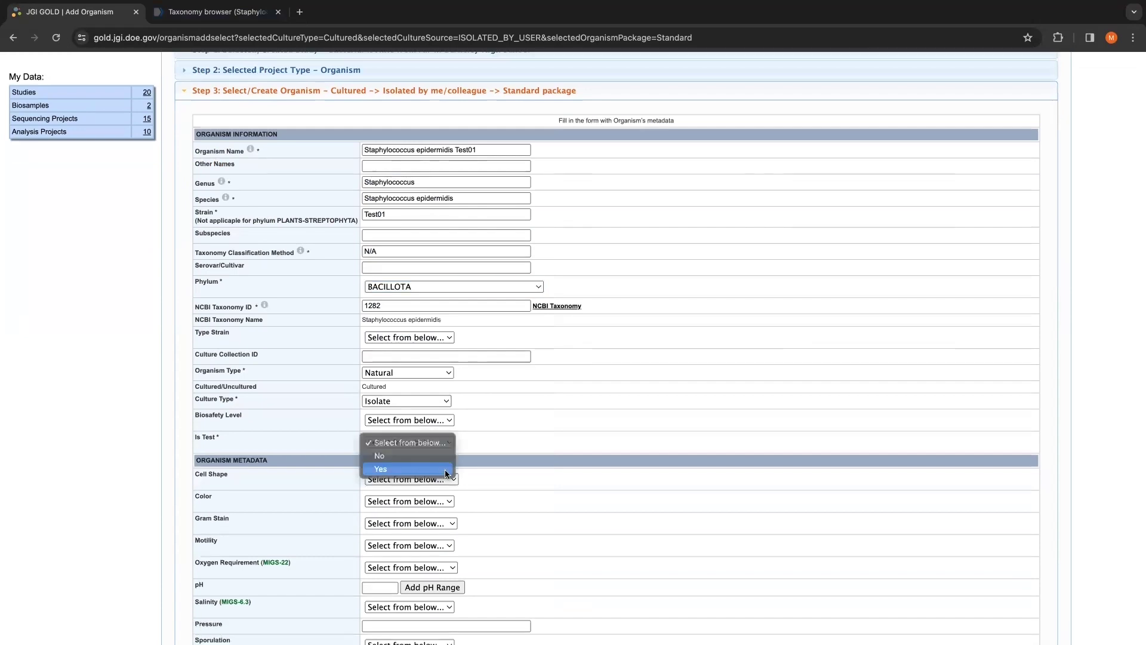
pyautogui.click(445, 472)
# Complete the organism metadata with location USA: Berkeley, California, latitude 37.8715, longitude -122.2730 and LatLong Information Verified, and create the new organism.
pyautogui.scroll(-3, 445, 470)
pyautogui.click(411, 352)
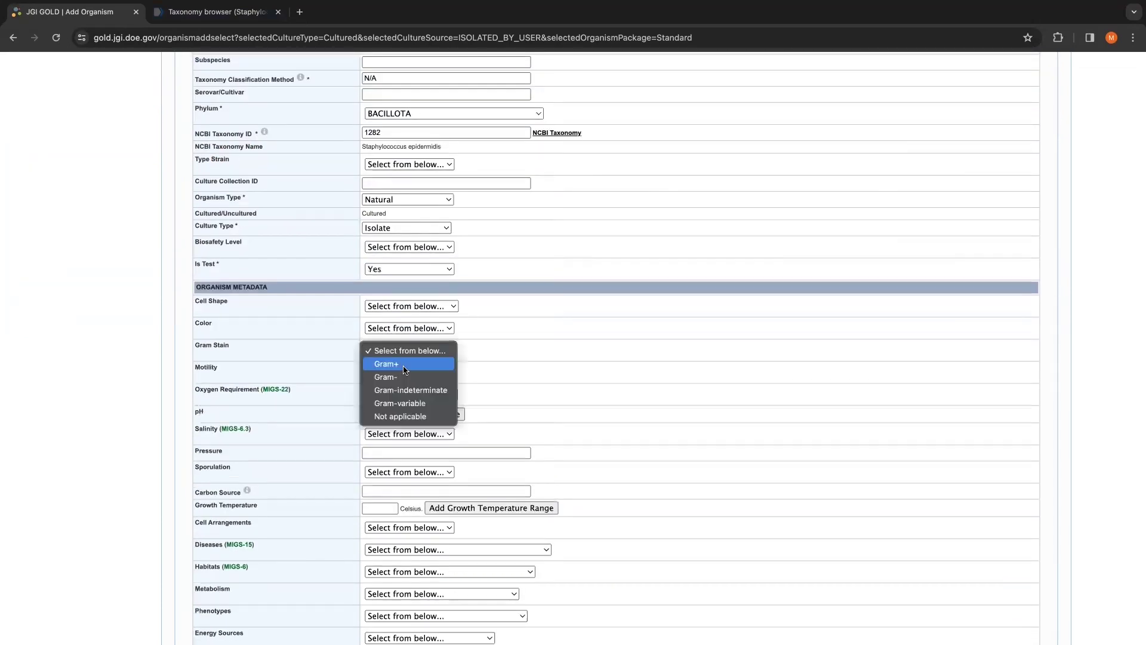
pyautogui.click(536, 387)
pyautogui.scroll(-7, 535, 387)
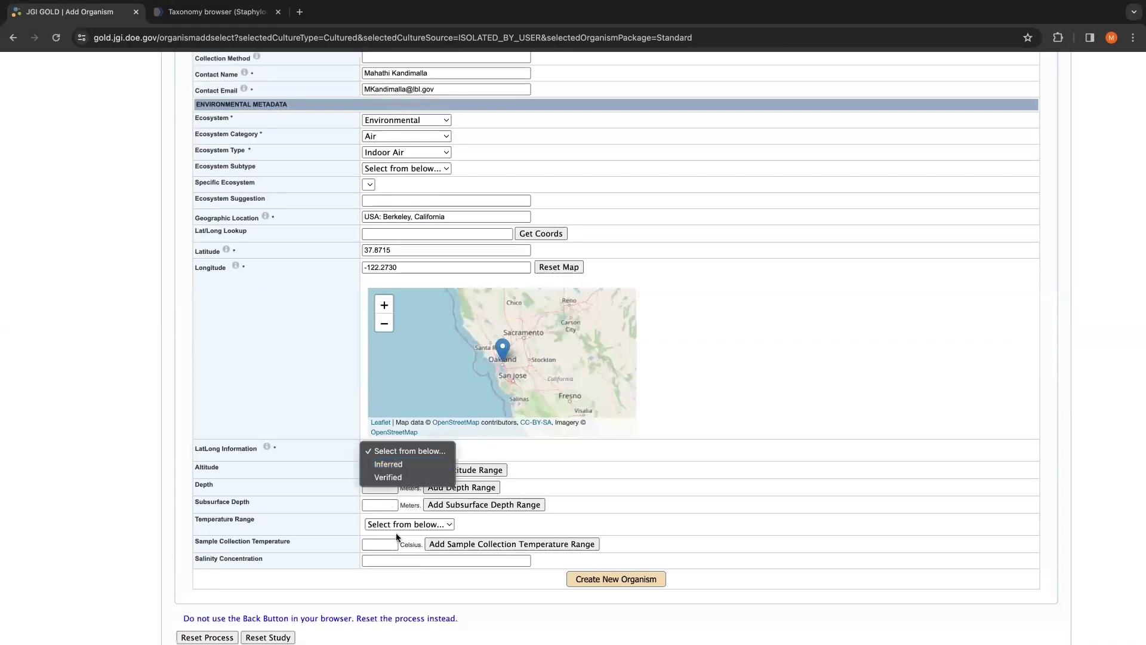
pyautogui.click(385, 391)
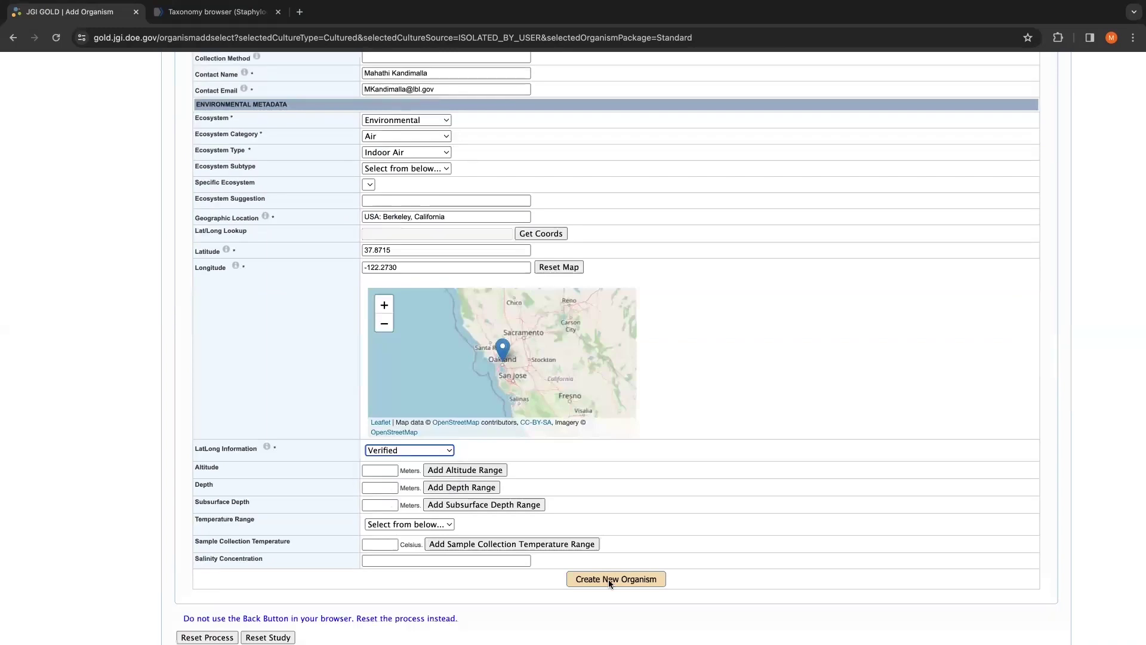
pyautogui.click(608, 579)
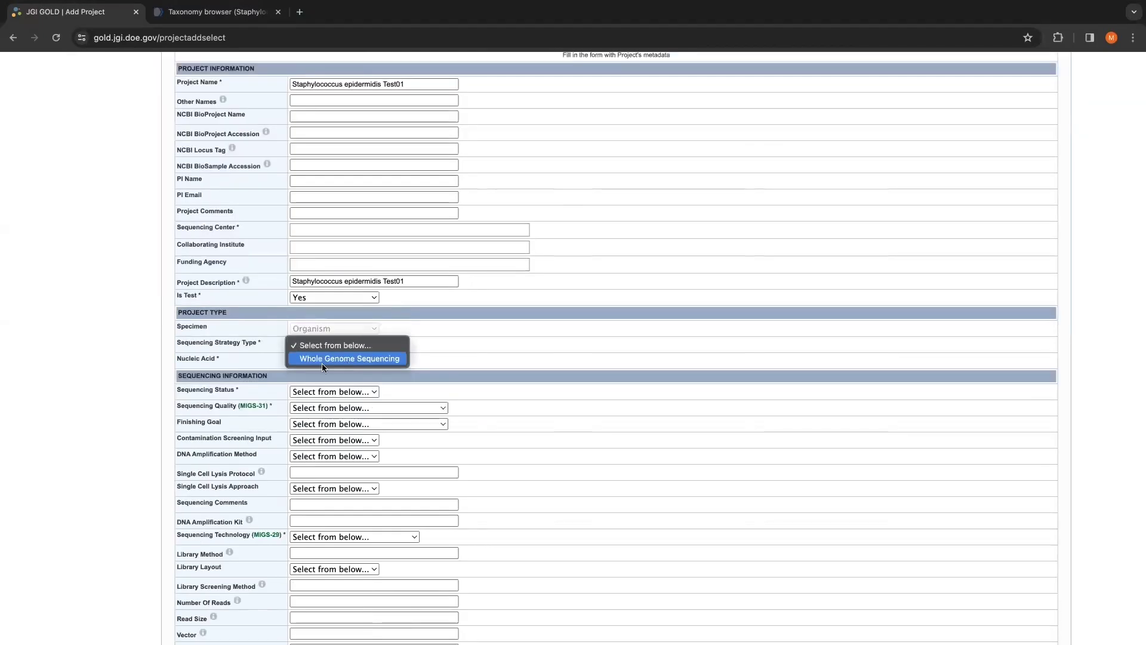
# Set the sequencing strategy to Whole Genome Sequencing, choose the nucleic acid and sequencing technology, and create the new sequencing project.
pyautogui.click(322, 363)
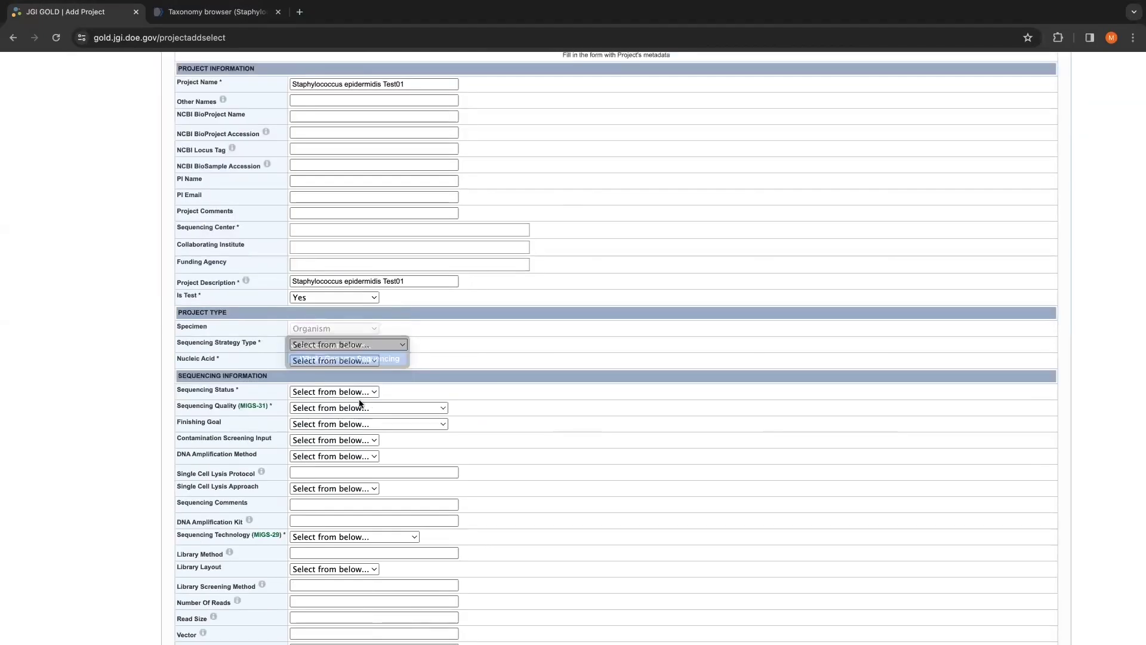
pyautogui.click(334, 358)
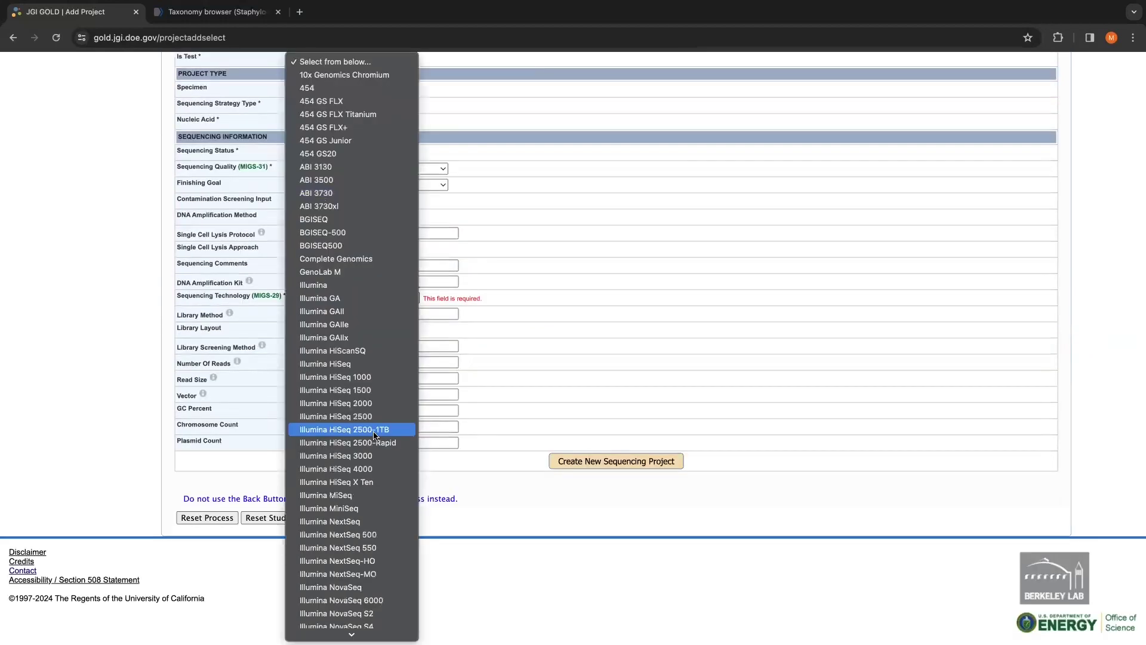
pyautogui.scroll(-4, 375, 435)
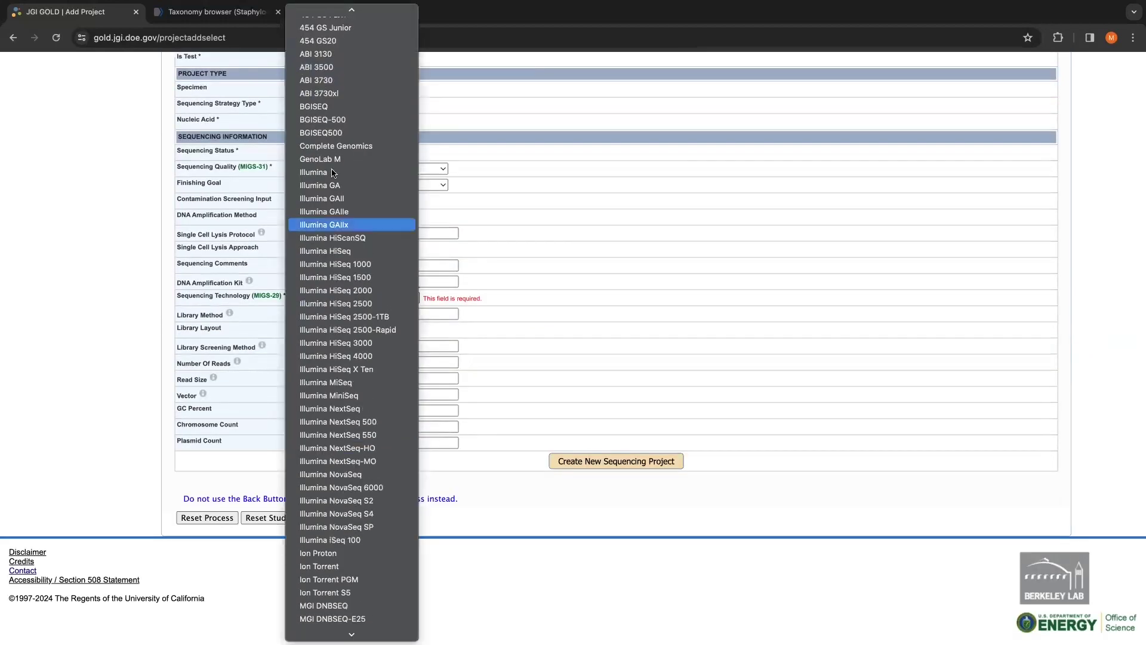
pyautogui.click(601, 461)
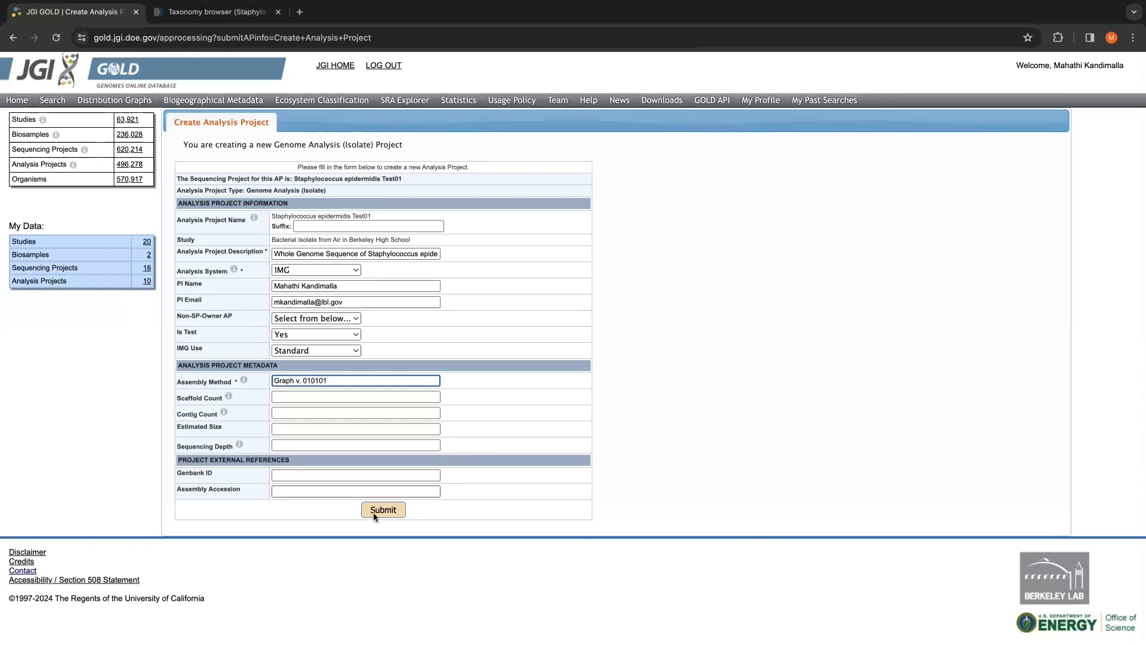
# Submit the Genome Analysis (Isolate) project with analysis system IMG, Is Test Yes and assembly method "Graph v. 010101".
pyautogui.click(406, 510)
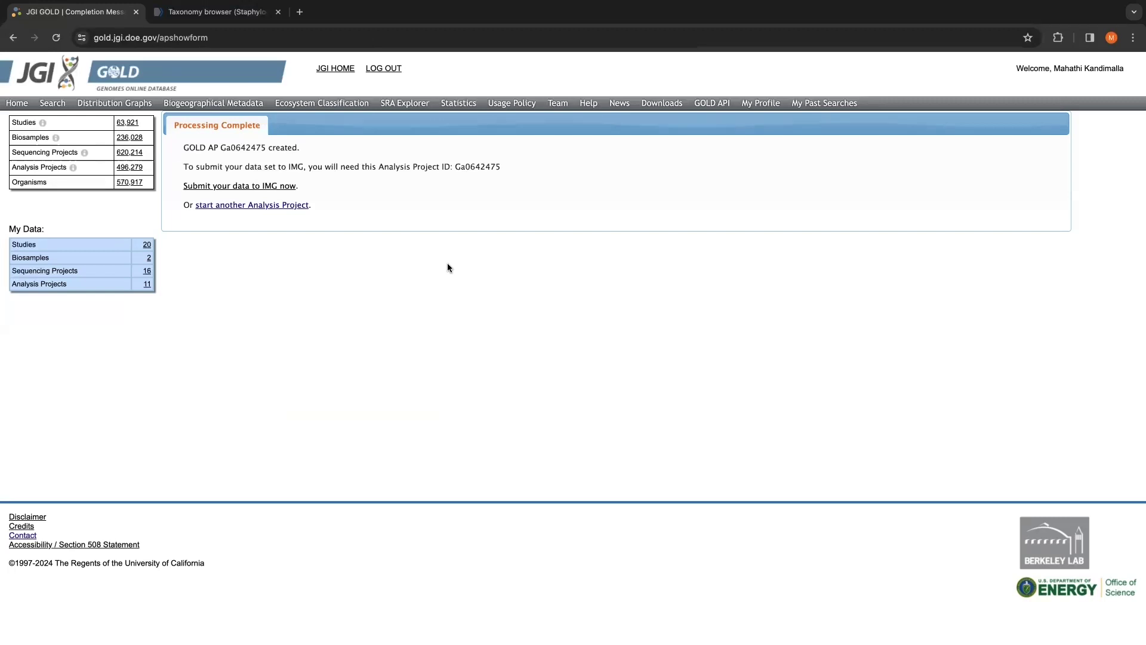
# Review the GOLD Terminology and Frequently Asked Questions sections of the help page.
pyautogui.click(588, 106)
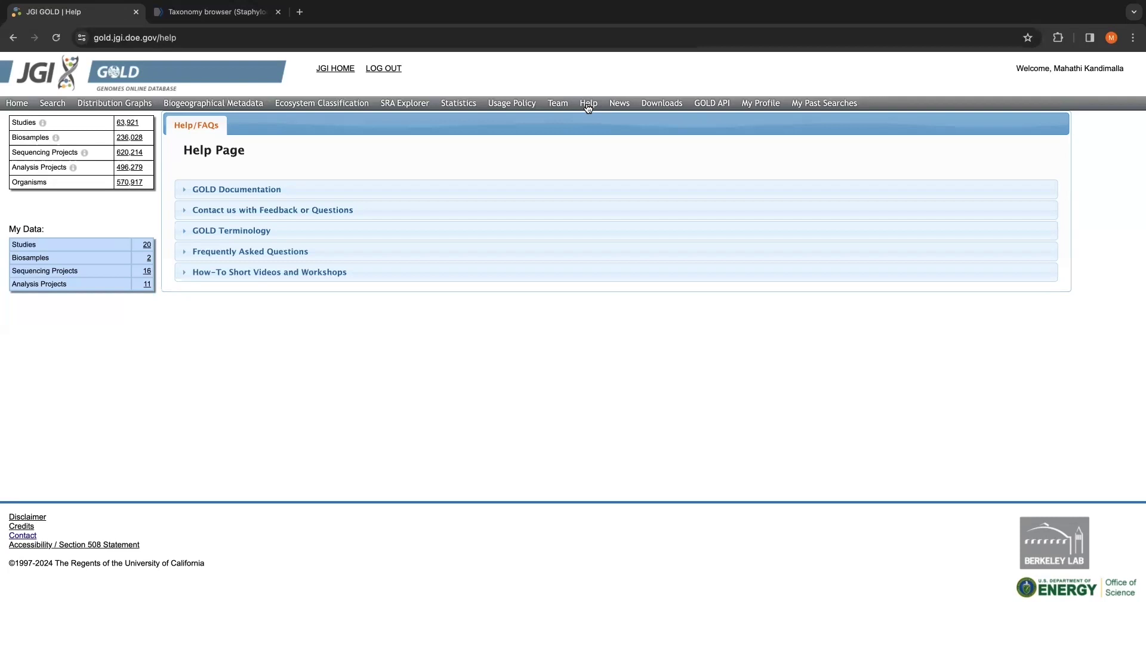
pyautogui.click(361, 233)
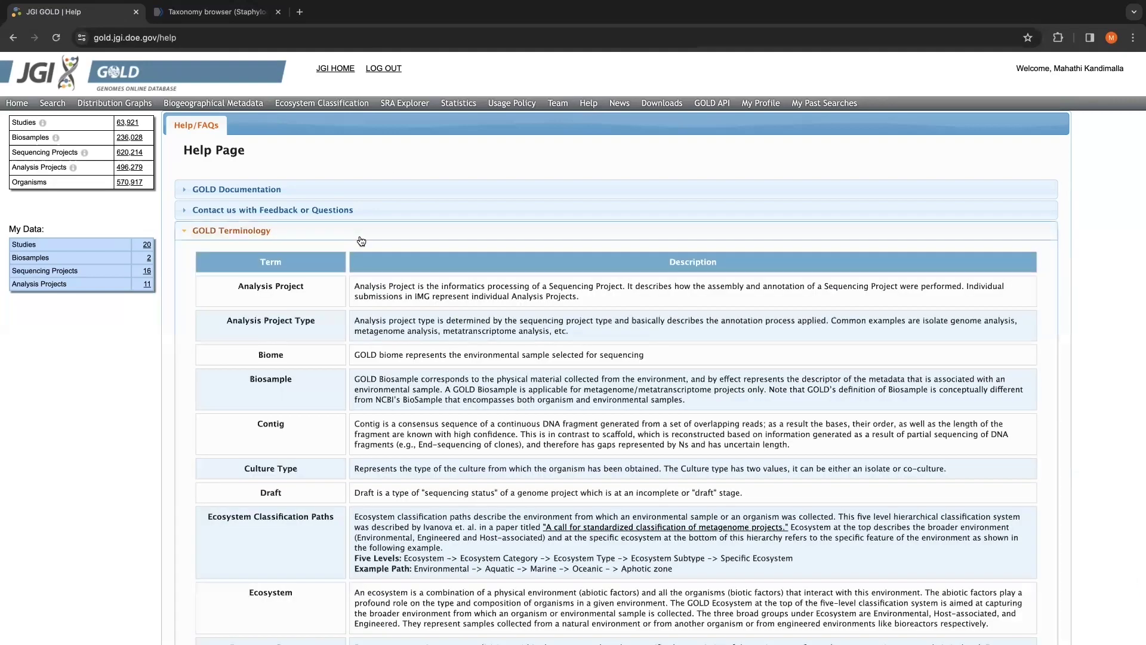
pyautogui.click(361, 238)
pyautogui.click(330, 257)
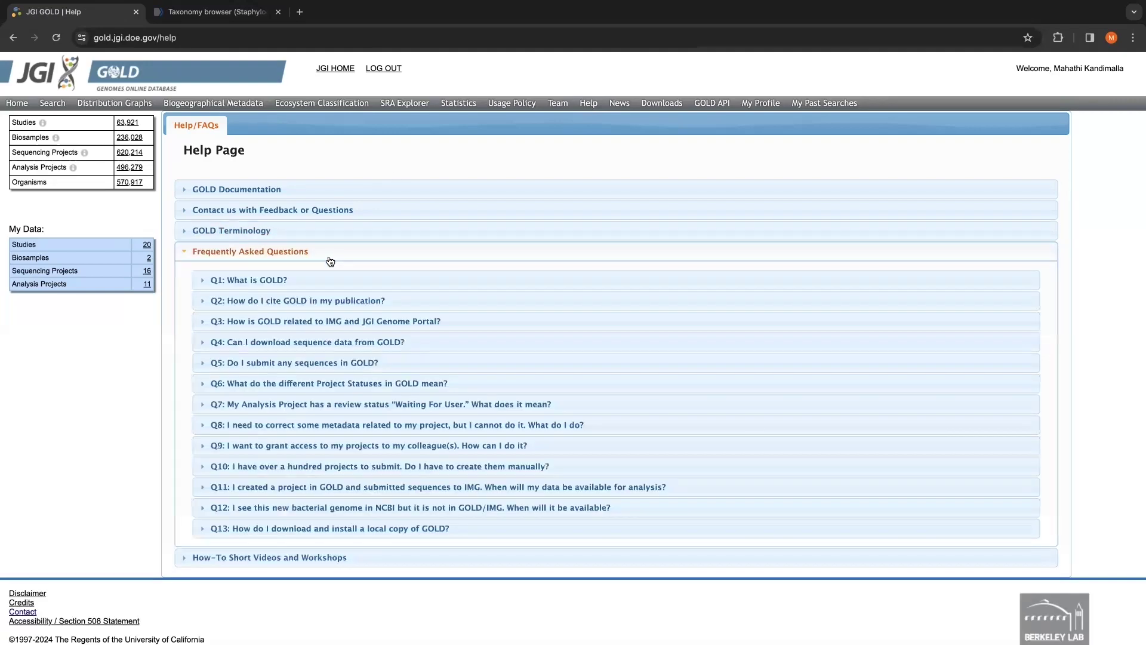
pyautogui.click(330, 261)
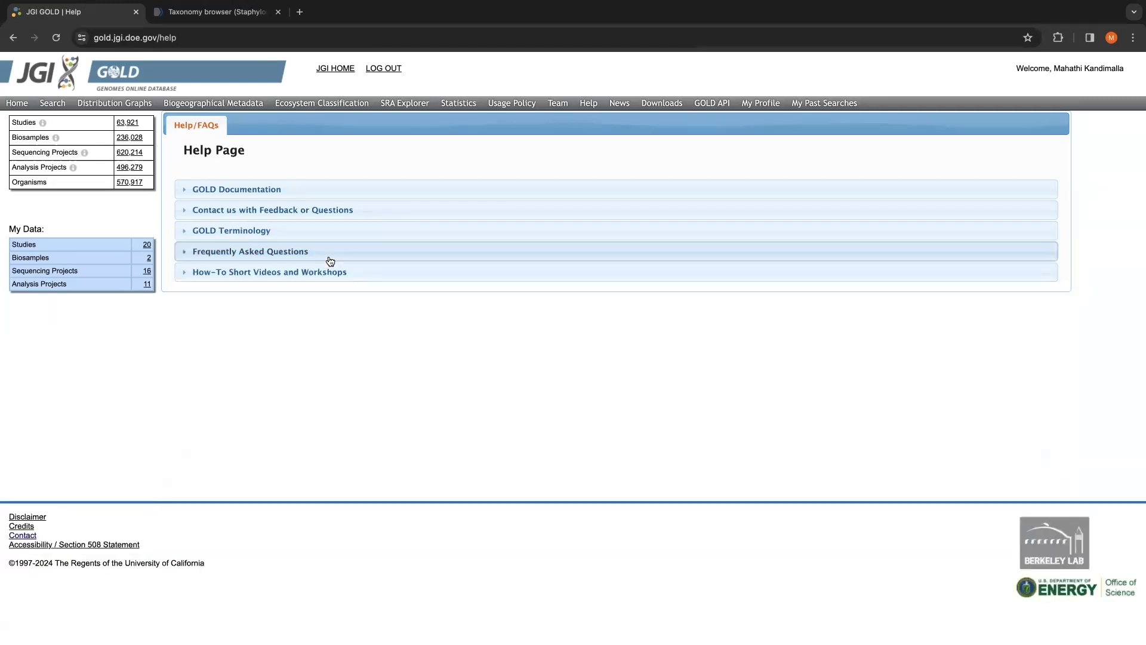